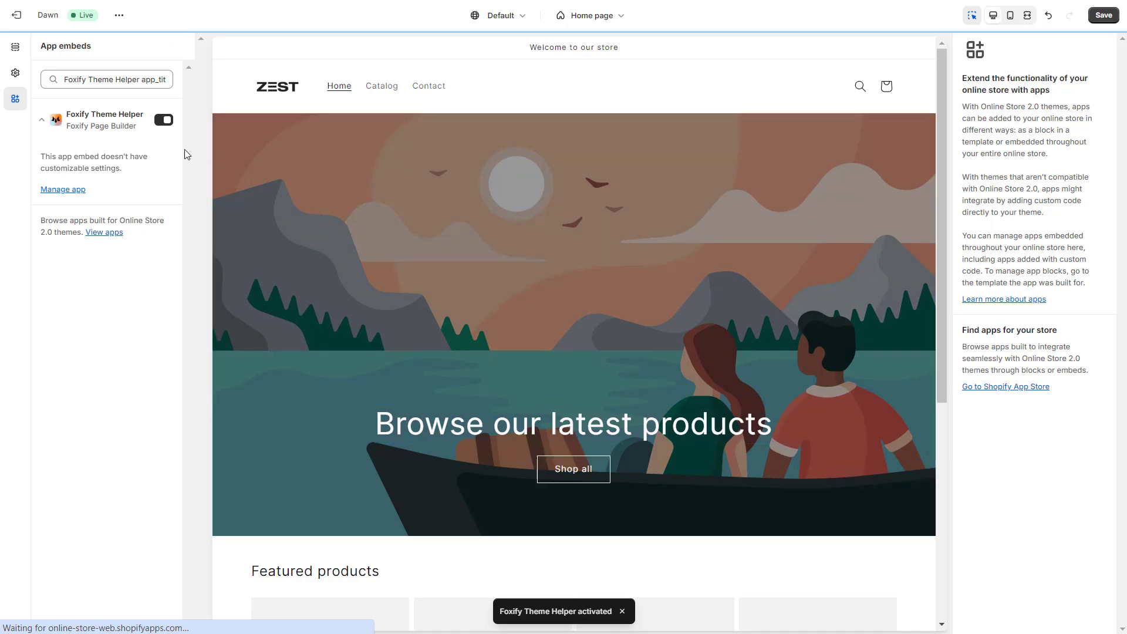
- Save the Dawn theme with the Foxify Theme Helper app embed switched on
{"action": "left_click", "coordinate": [1103, 16]}
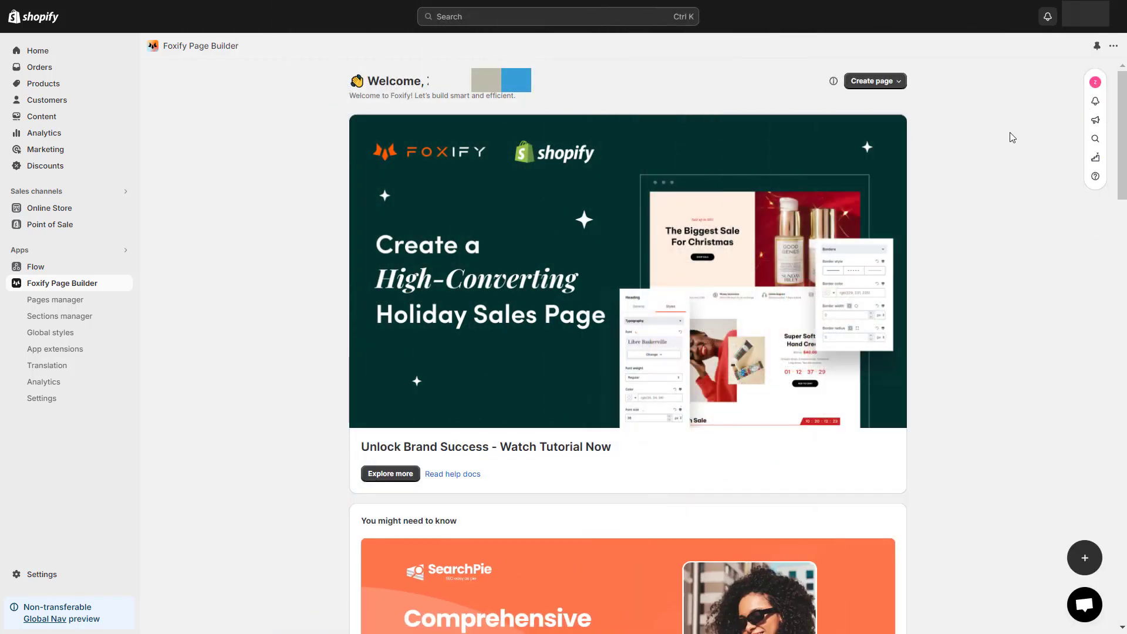
- Start a new section from the Sections manager, browsing the library before choosing a blank one
{"action": "left_click", "coordinate": [115, 320]}
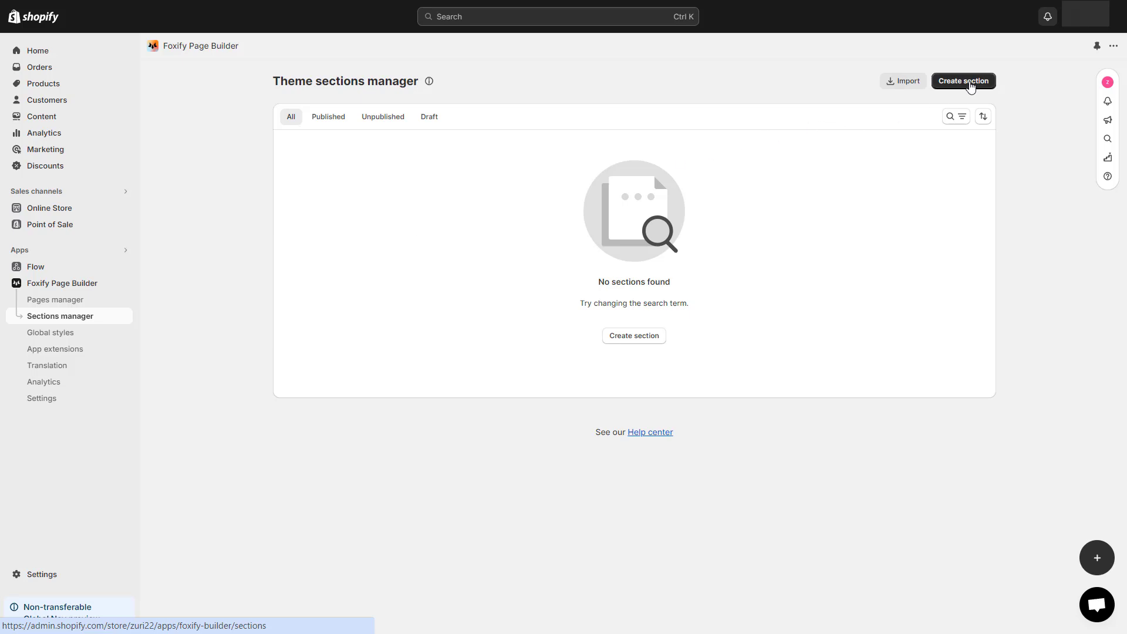
{"action": "left_click", "coordinate": [971, 86]}
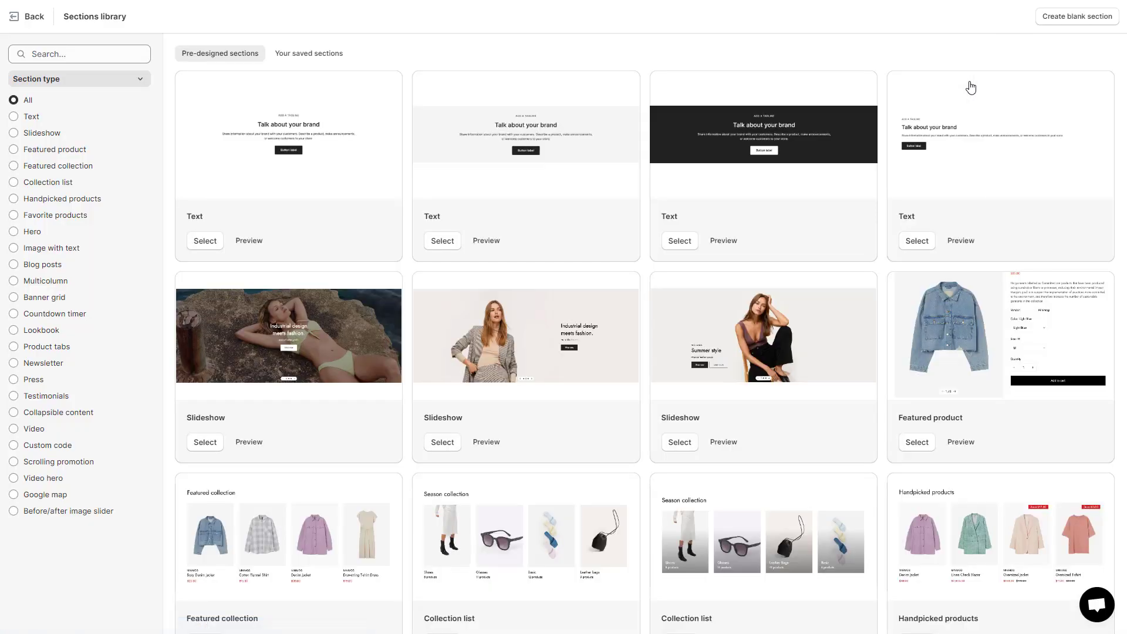
{"action": "scroll", "coordinate": [853, 182], "scroll_direction": "down", "scroll_amount": 10}
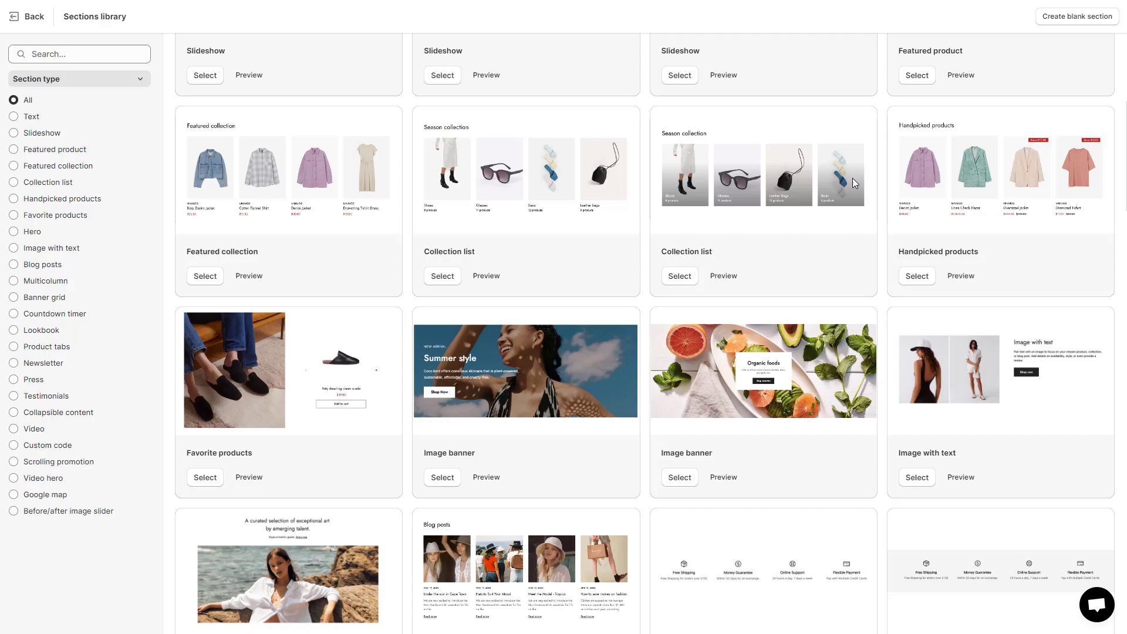
{"action": "scroll", "coordinate": [854, 183], "scroll_direction": "down", "scroll_amount": 13}
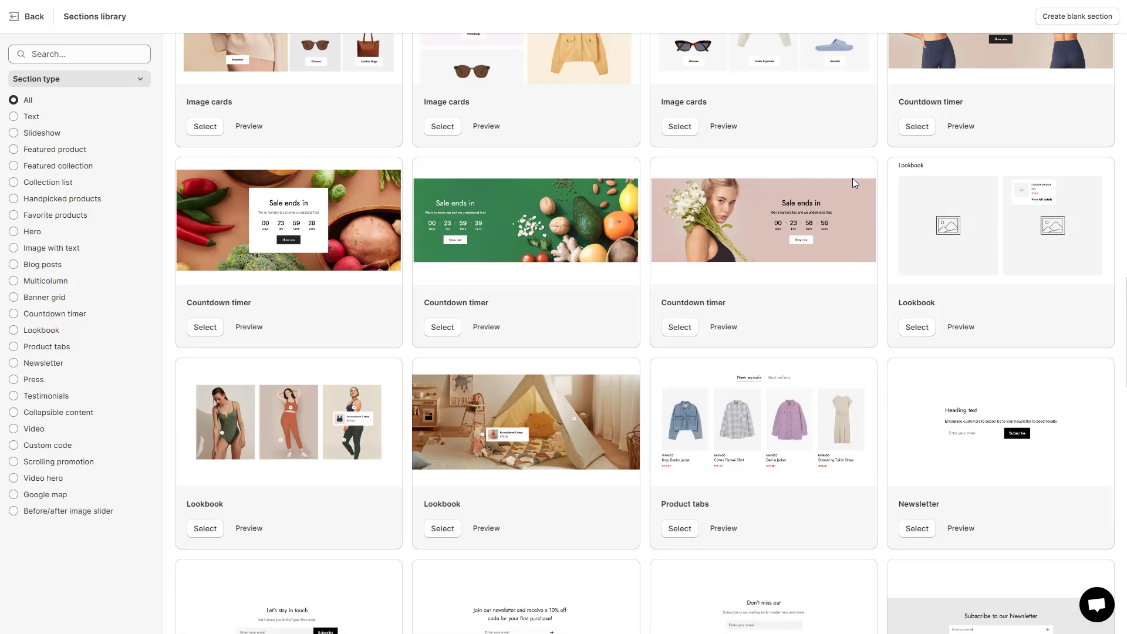
{"action": "scroll", "coordinate": [852, 178], "scroll_direction": "up", "scroll_amount": 5}
{"action": "scroll", "coordinate": [852, 183], "scroll_direction": "up", "scroll_amount": 15}
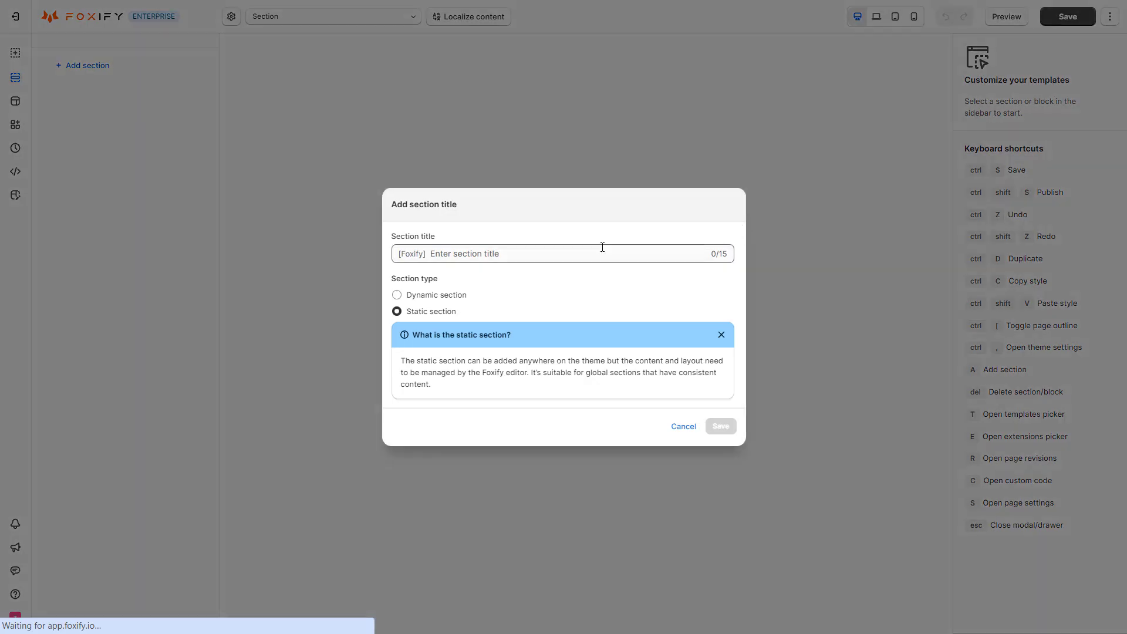
- Title the new section 'Image w text 2', keep its type Static, and save it
{"action": "left_click", "coordinate": [576, 249]}
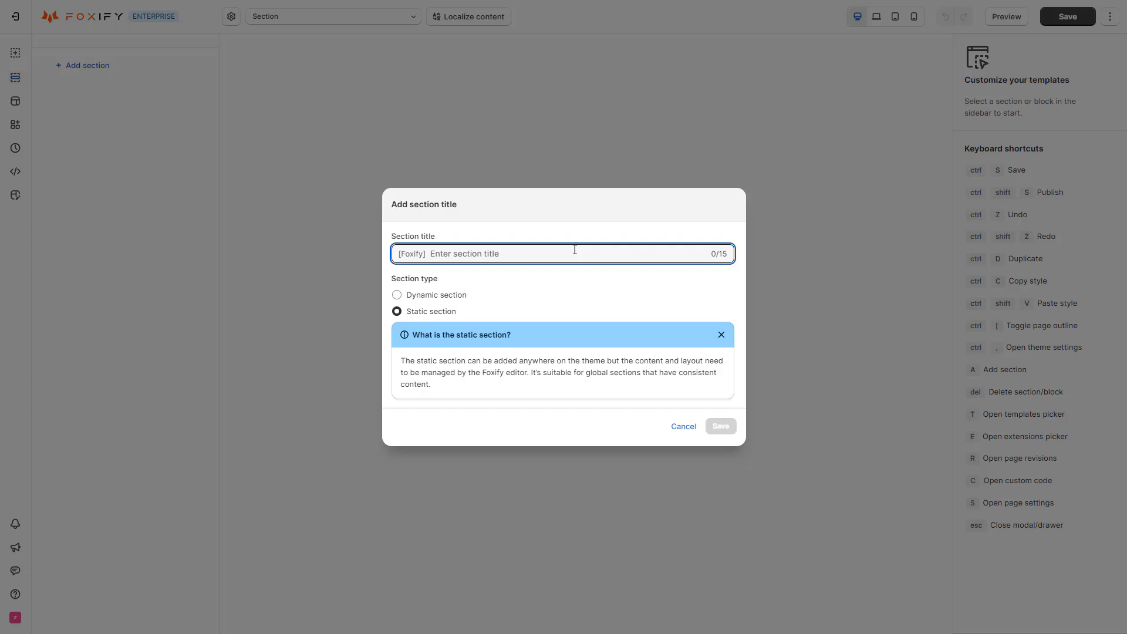
{"action": "type", "text": "Image w text 2"}
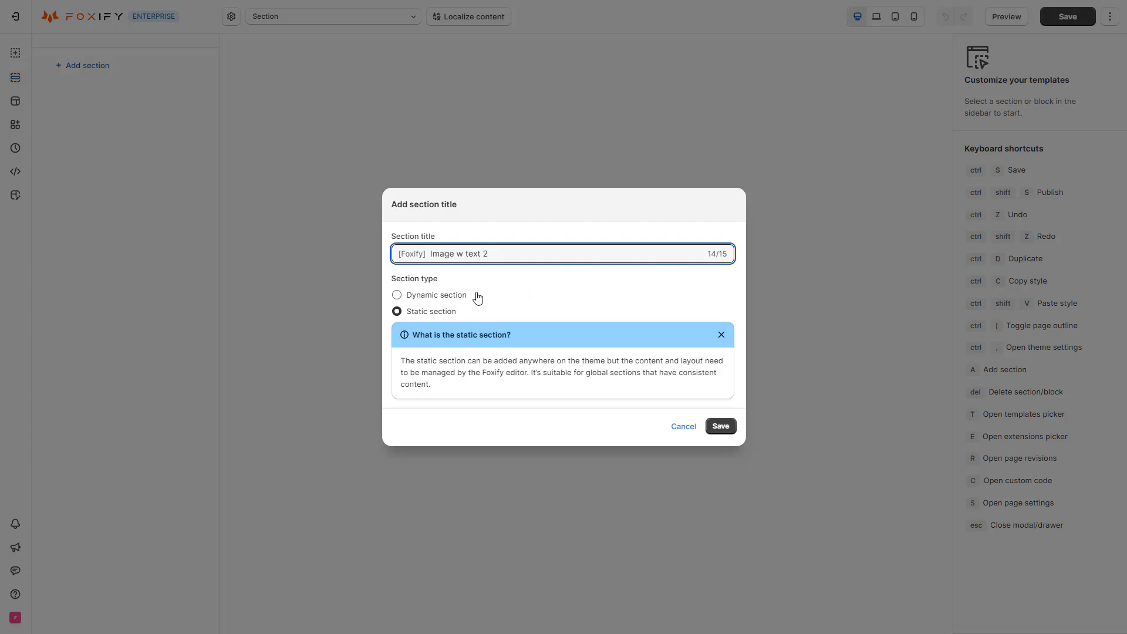
{"action": "left_click", "coordinate": [457, 299]}
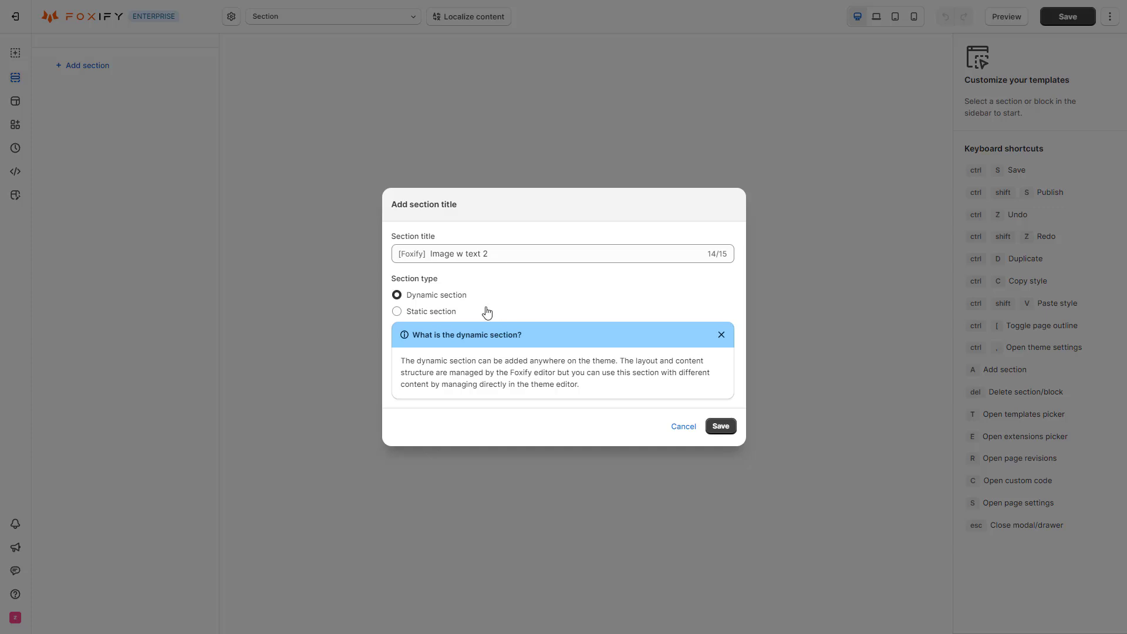
{"action": "left_click", "coordinate": [442, 319]}
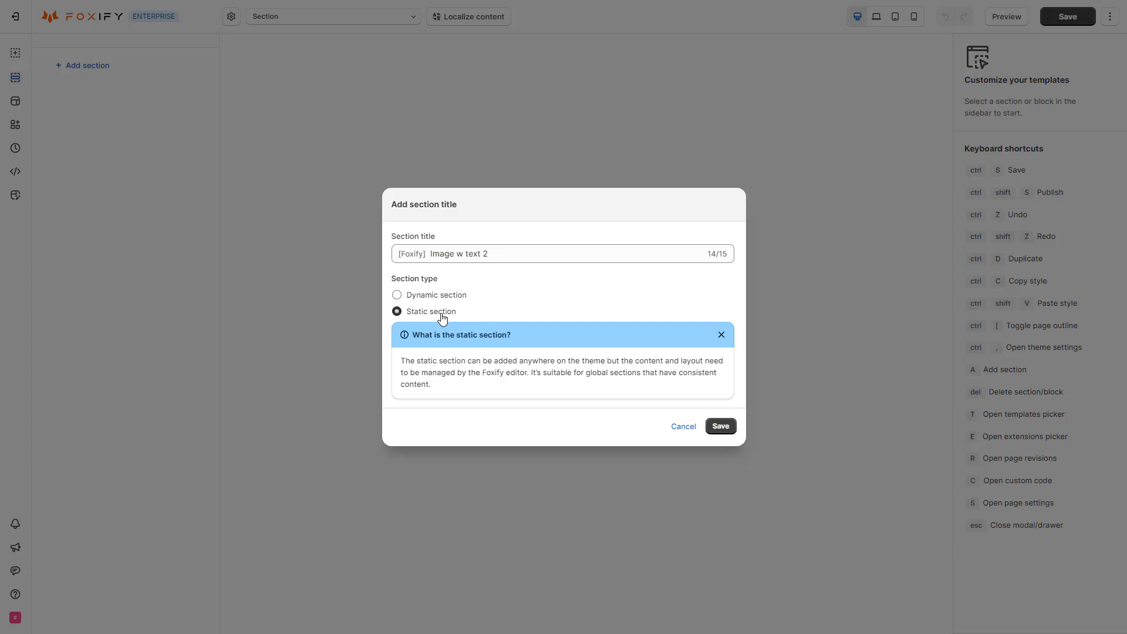
{"action": "left_click", "coordinate": [720, 427]}
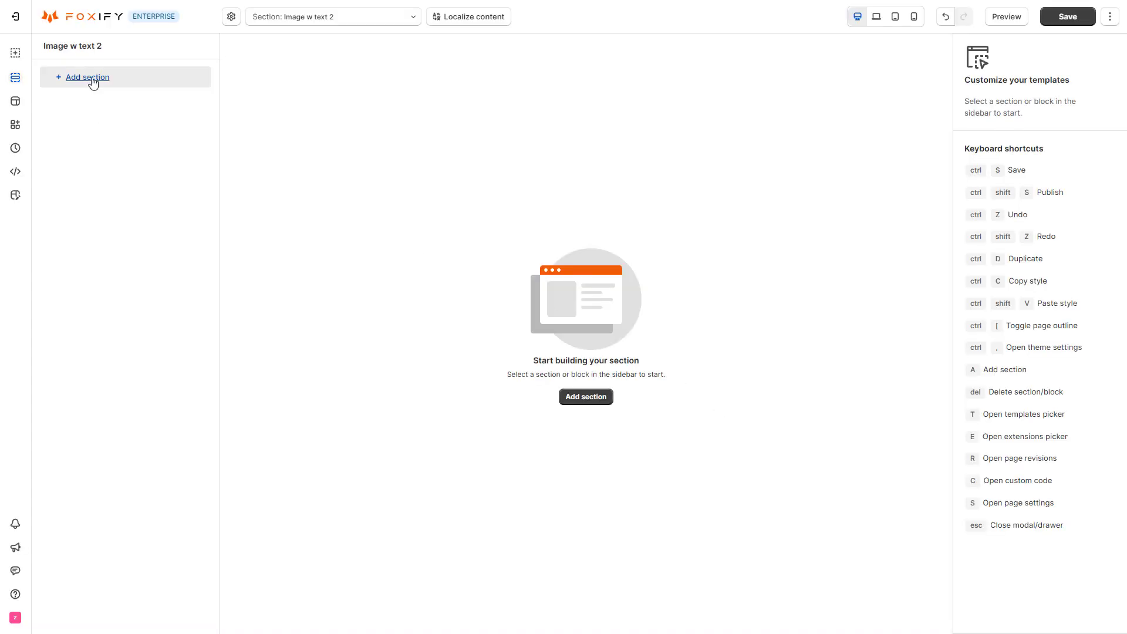
- Insert the Image with text preset with a heading above a wide photo
{"action": "left_click", "coordinate": [88, 77]}
{"action": "scroll", "coordinate": [150, 274], "scroll_direction": "down", "scroll_amount": 1}
{"action": "left_click", "coordinate": [150, 273]}
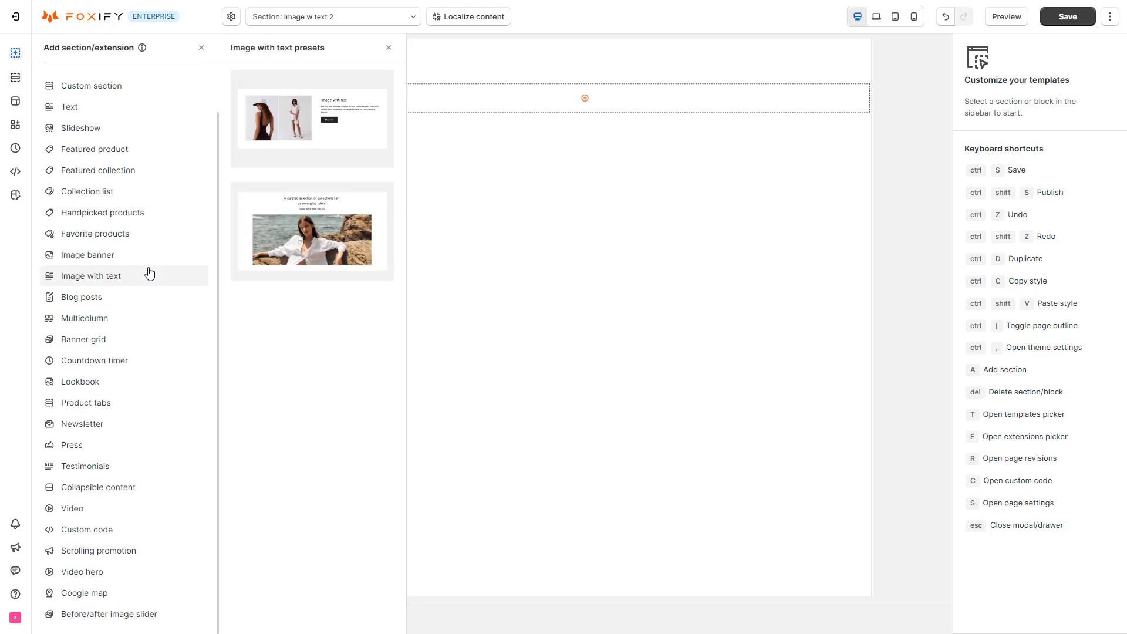
{"action": "mouse_move", "coordinate": [347, 234]}
{"action": "left_click", "coordinate": [344, 265]}
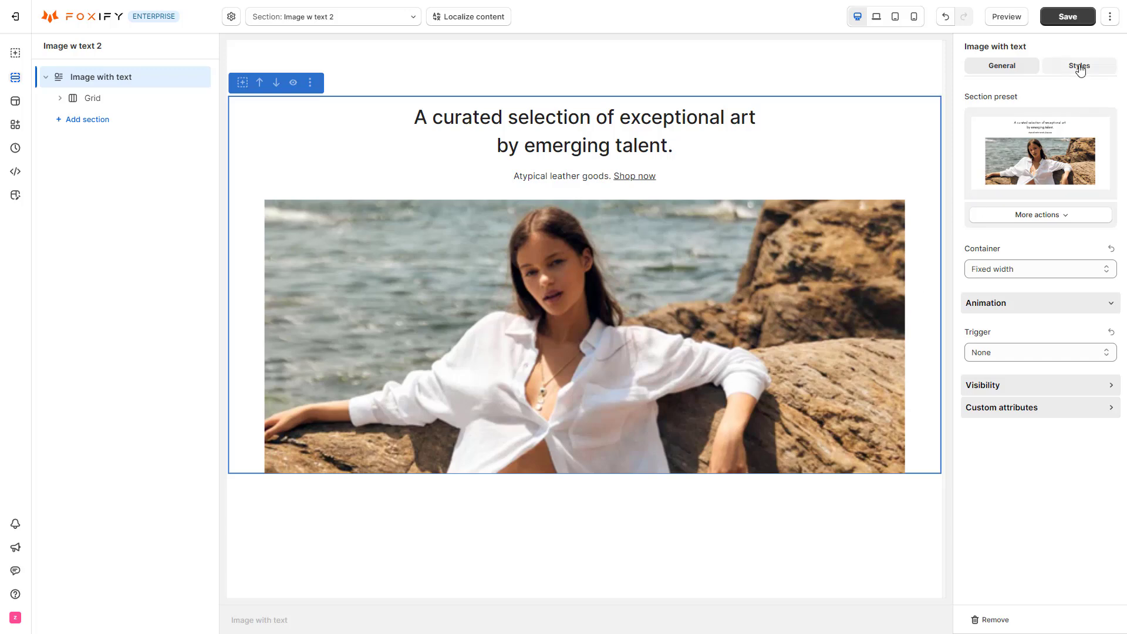
- Style the Image with text section with a script-font heading and the astronaut image
{"action": "left_click", "coordinate": [120, 100]}
{"action": "left_click", "coordinate": [130, 84]}
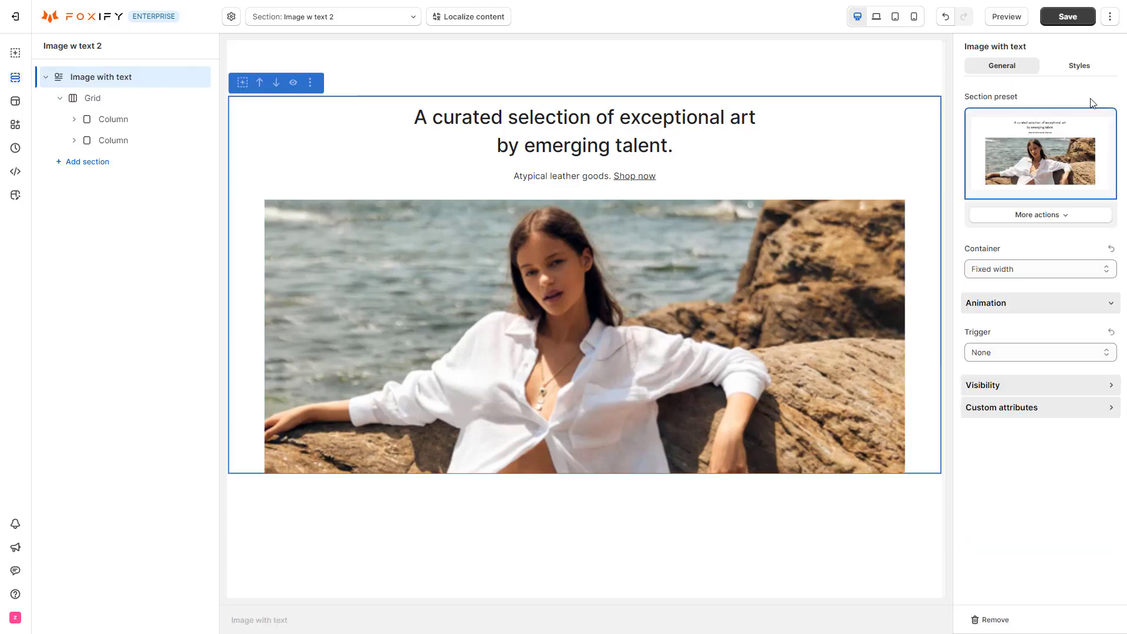
{"action": "left_click", "coordinate": [1083, 71]}
{"action": "scroll", "coordinate": [1042, 176], "scroll_direction": "down", "scroll_amount": 5}
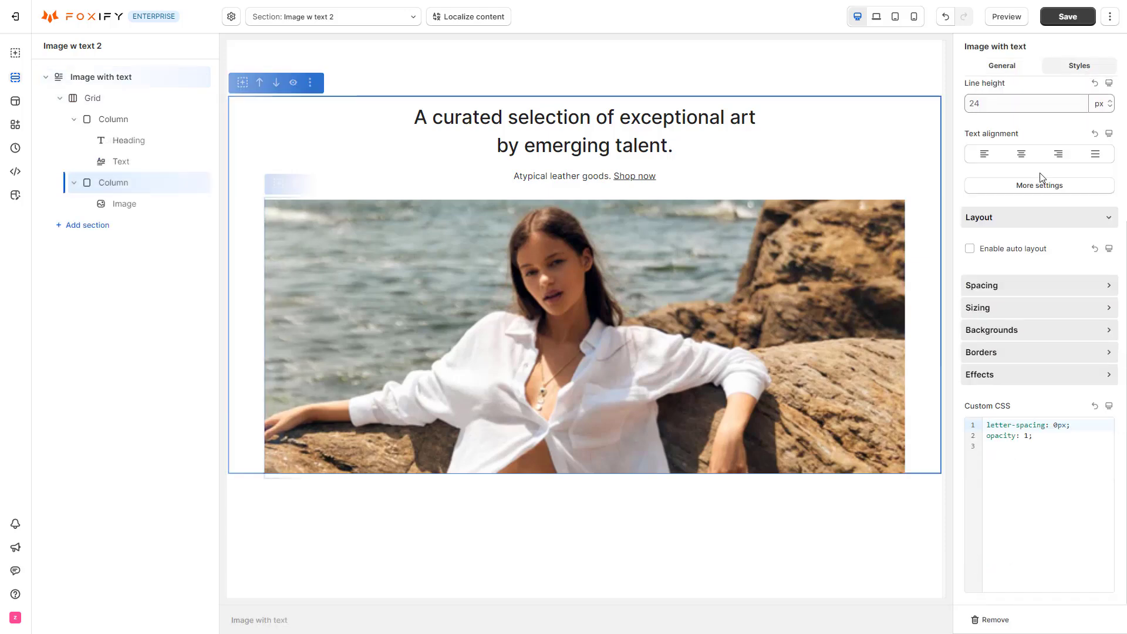
- Save the section and publish it immediately
{"action": "left_click", "coordinate": [1079, 18]}
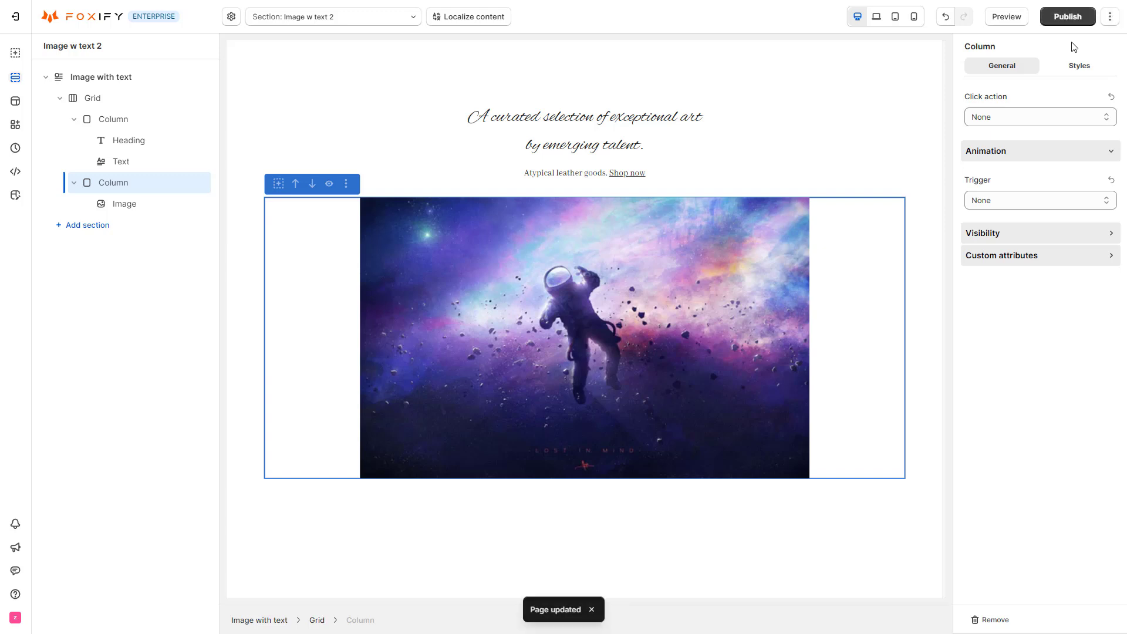
{"action": "left_click", "coordinate": [1067, 16]}
{"action": "left_click", "coordinate": [1076, 91]}
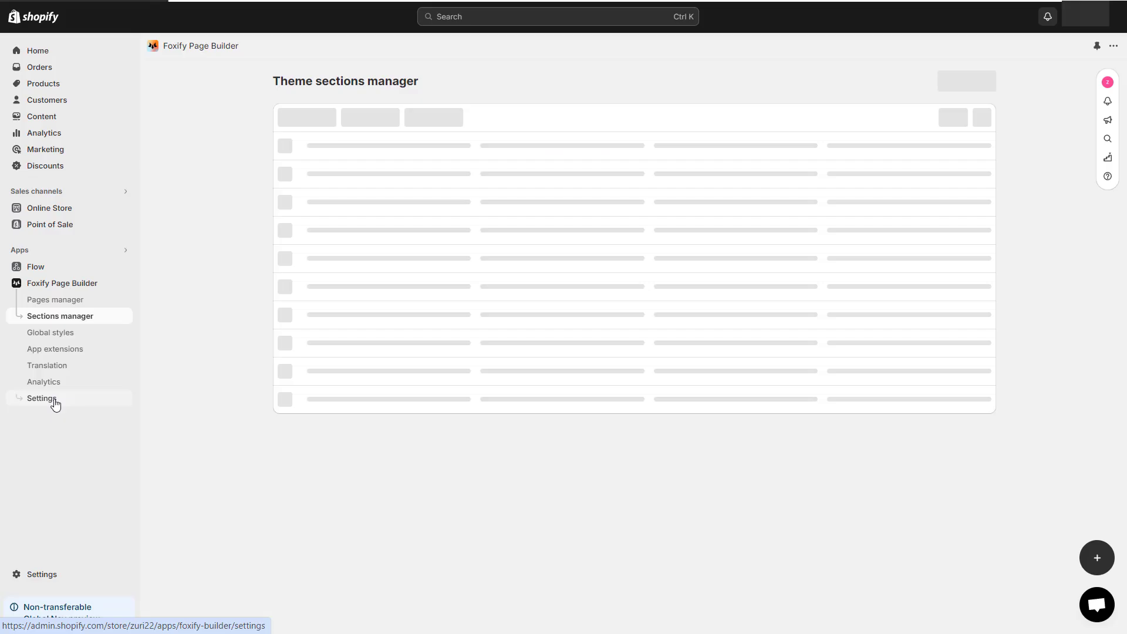
- Add the [Foxify] Image w text 2 section to the home page template
{"action": "left_click", "coordinate": [55, 404]}
{"action": "left_click", "coordinate": [470, 153]}
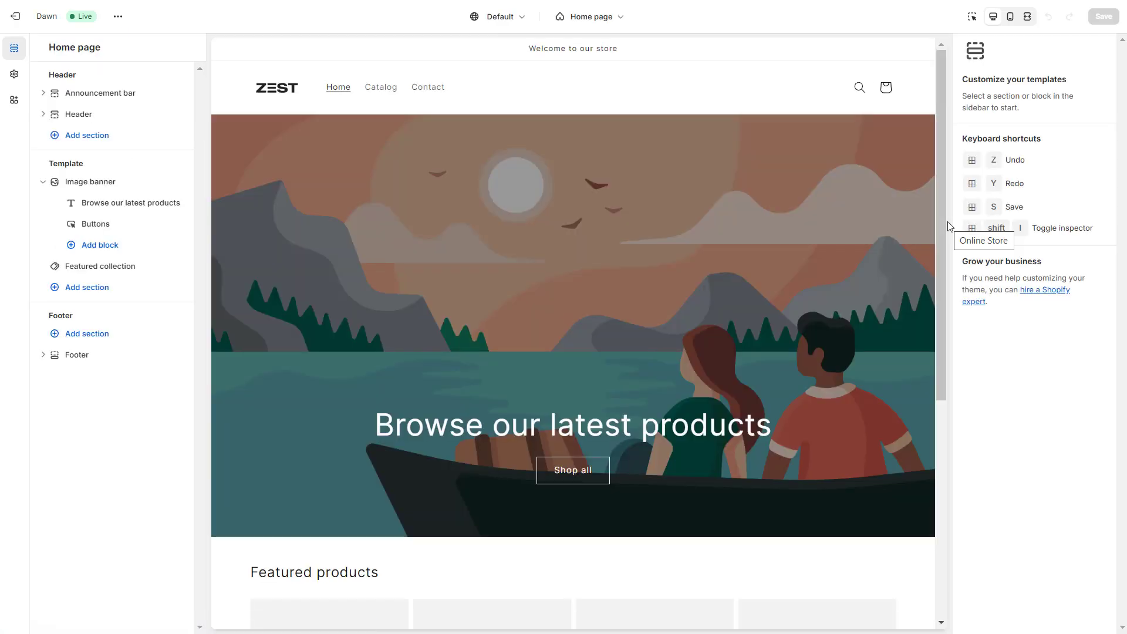
{"action": "left_click", "coordinate": [82, 288]}
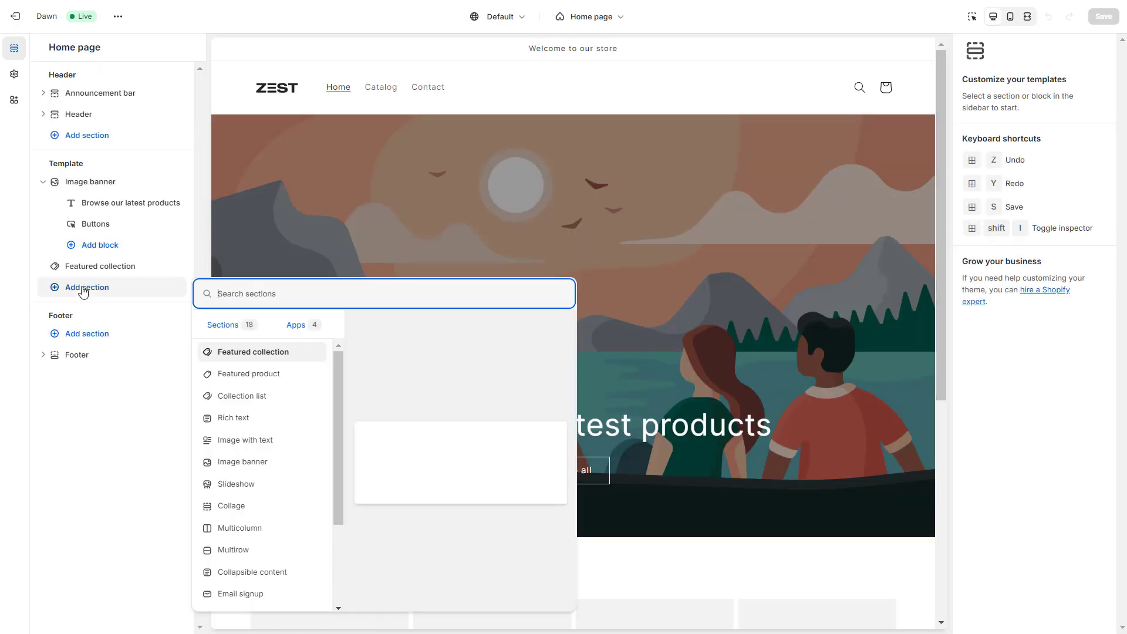
{"action": "scroll", "coordinate": [232, 440], "scroll_direction": "down", "scroll_amount": 2}
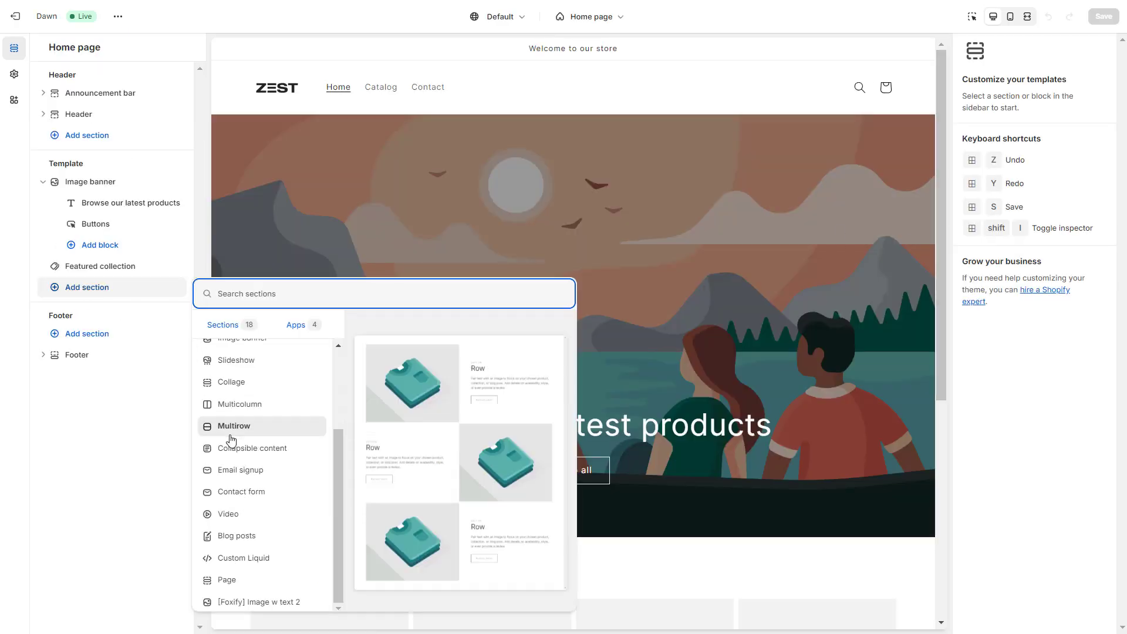
{"action": "left_click", "coordinate": [293, 601]}
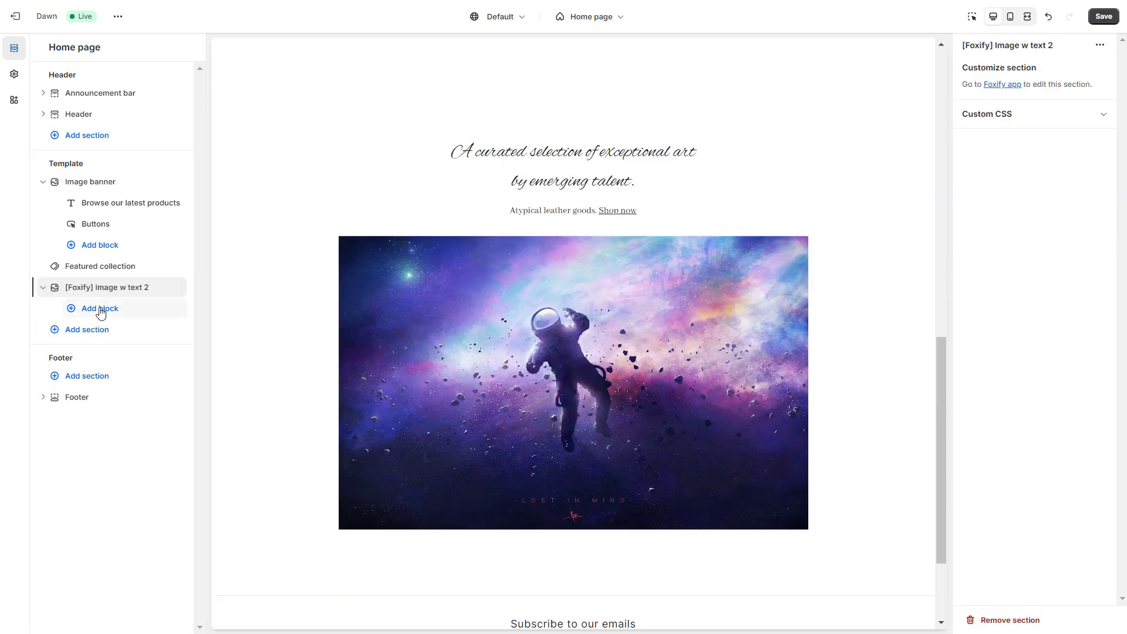
{"action": "scroll", "coordinate": [664, 215], "scroll_direction": "down", "scroll_amount": 1}
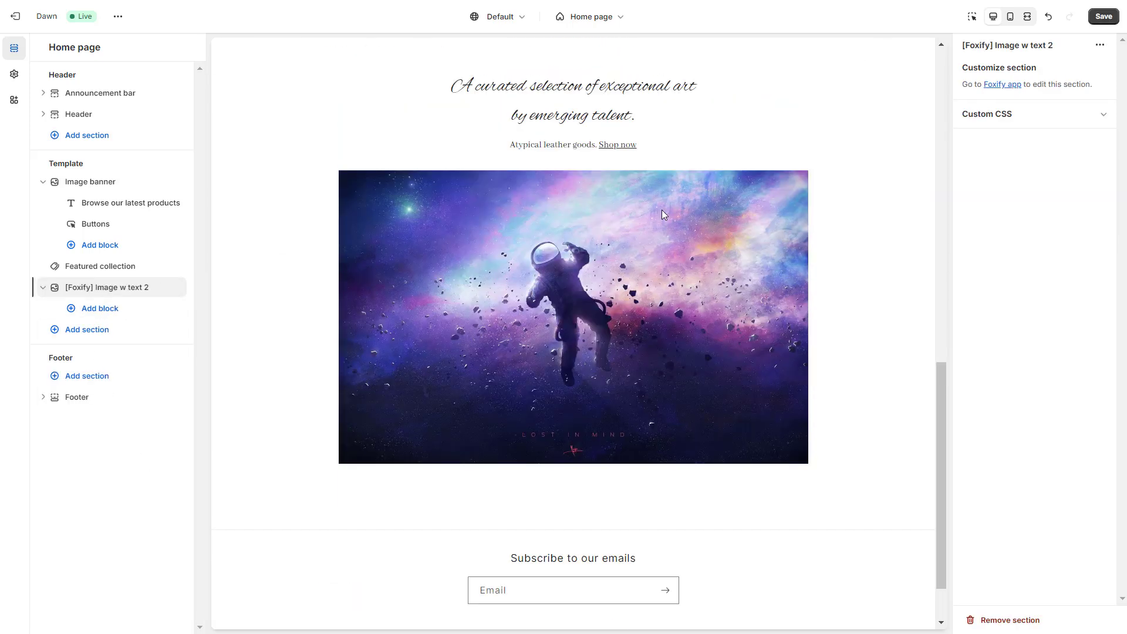
- Add [Foxify] Image w text 2 to the Default collection template as well
{"action": "left_click", "coordinate": [593, 17]}
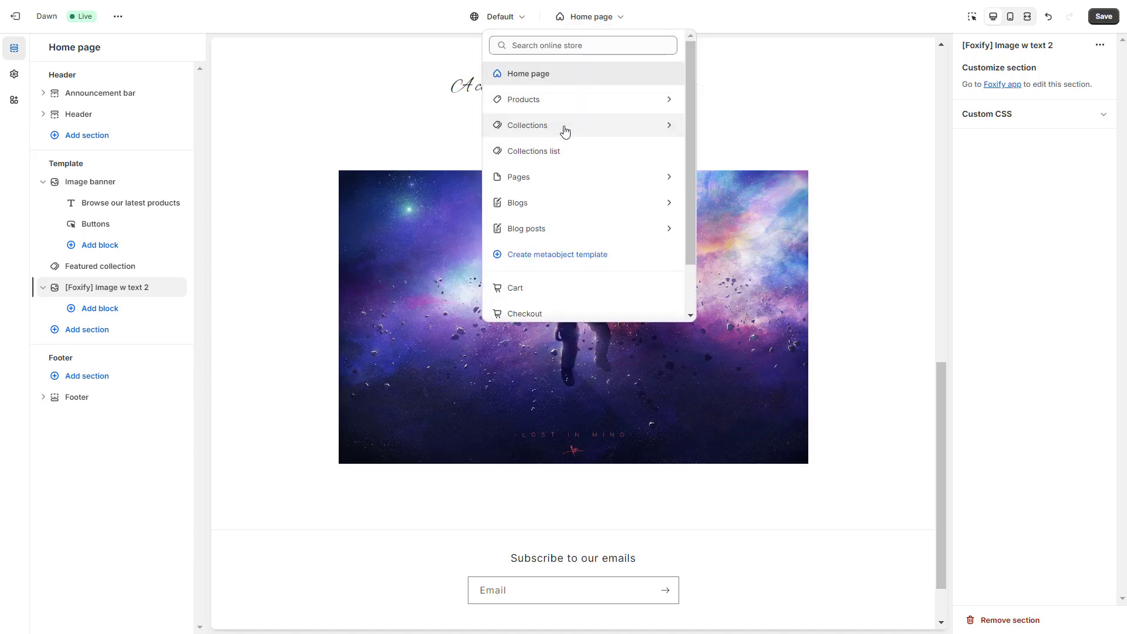
{"action": "left_click", "coordinate": [563, 126]}
{"action": "left_click", "coordinate": [589, 103]}
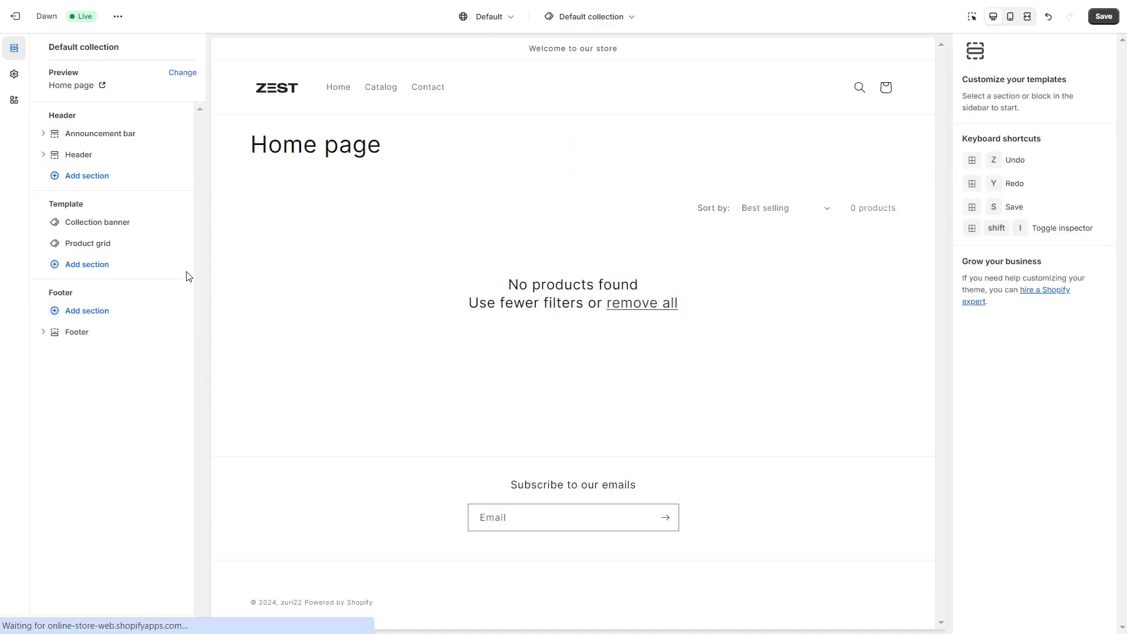
{"action": "left_click", "coordinate": [125, 264]}
{"action": "scroll", "coordinate": [273, 447], "scroll_direction": "down", "scroll_amount": 5}
{"action": "left_click", "coordinate": [276, 576]}
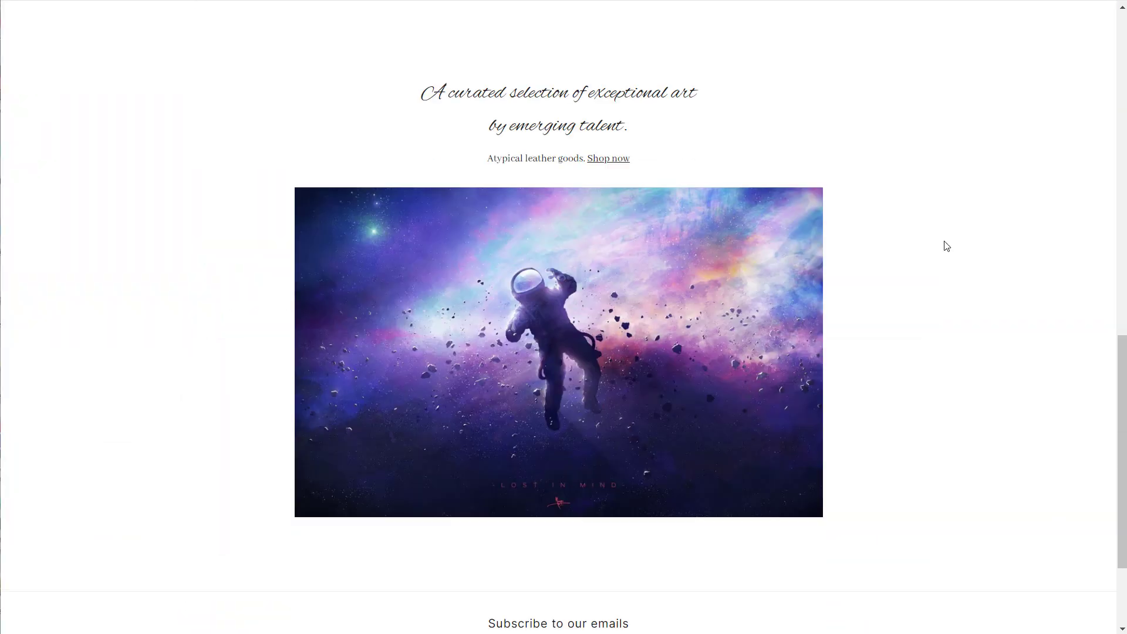
{"action": "scroll", "coordinate": [864, 241], "scroll_direction": "up", "scroll_amount": 5}
- Preview the live store's Contact and About us pages
{"action": "left_click", "coordinate": [381, 33]}
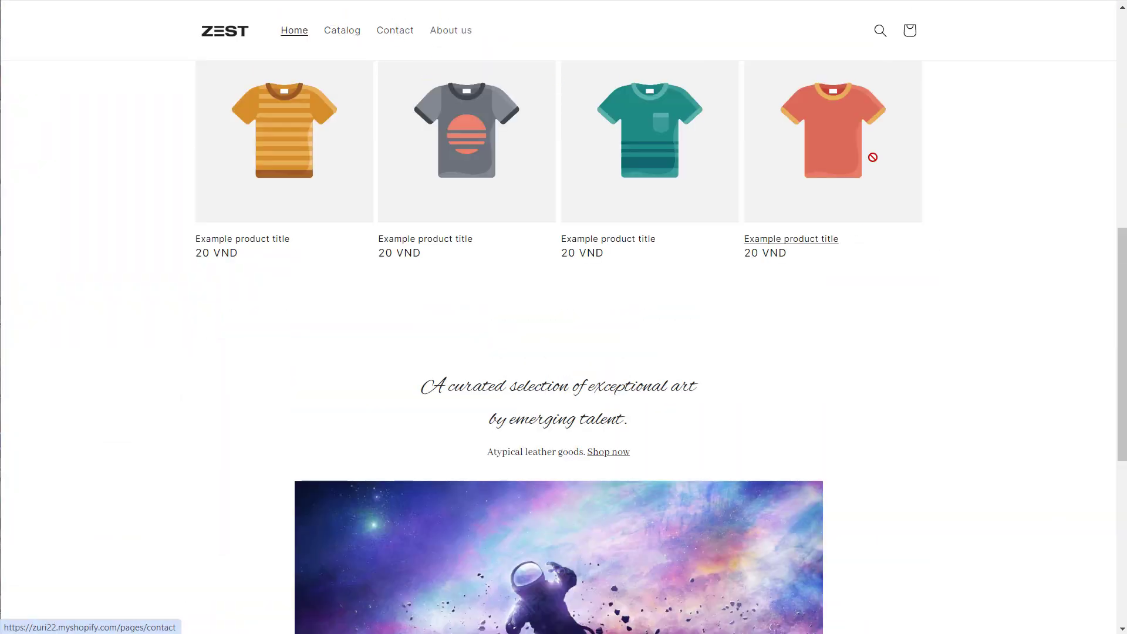
{"action": "scroll", "coordinate": [937, 191], "scroll_direction": "down", "scroll_amount": 7}
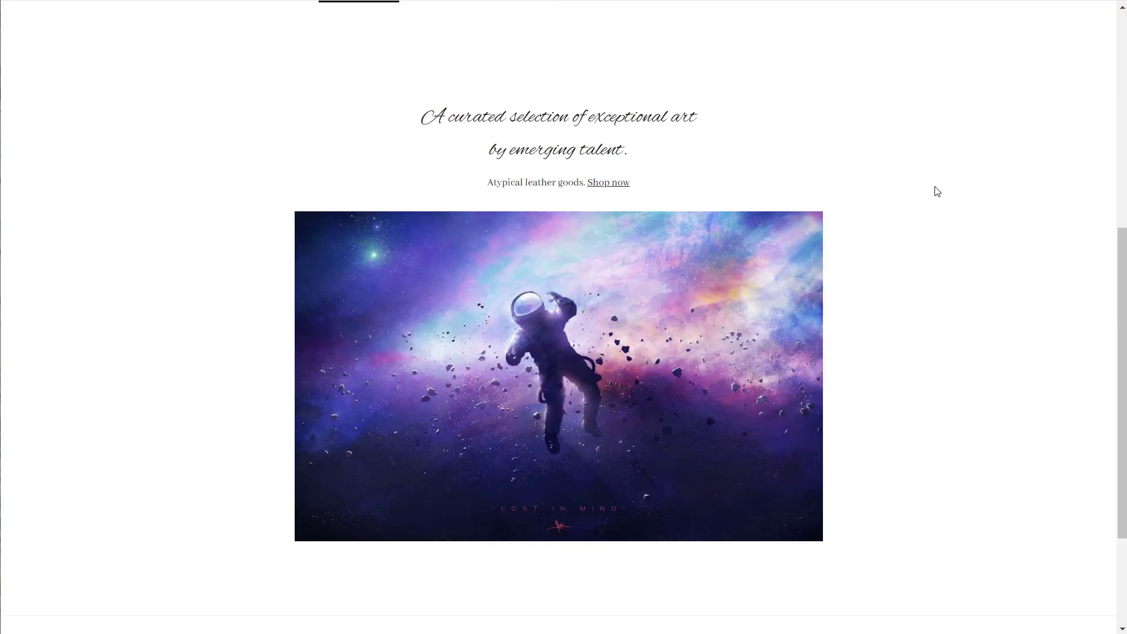
{"action": "scroll", "coordinate": [937, 191], "scroll_direction": "up", "scroll_amount": 7}
{"action": "left_click", "coordinate": [449, 56]}
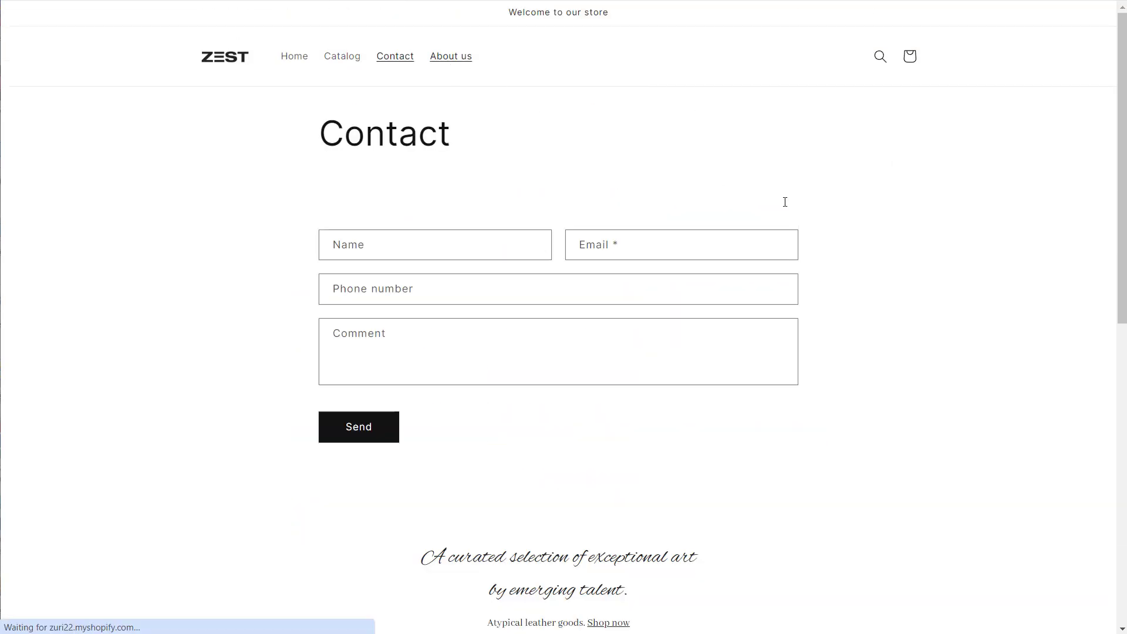
{"action": "scroll", "coordinate": [884, 220], "scroll_direction": "down", "scroll_amount": 4}
{"action": "scroll", "coordinate": [883, 220], "scroll_direction": "down", "scroll_amount": 5}
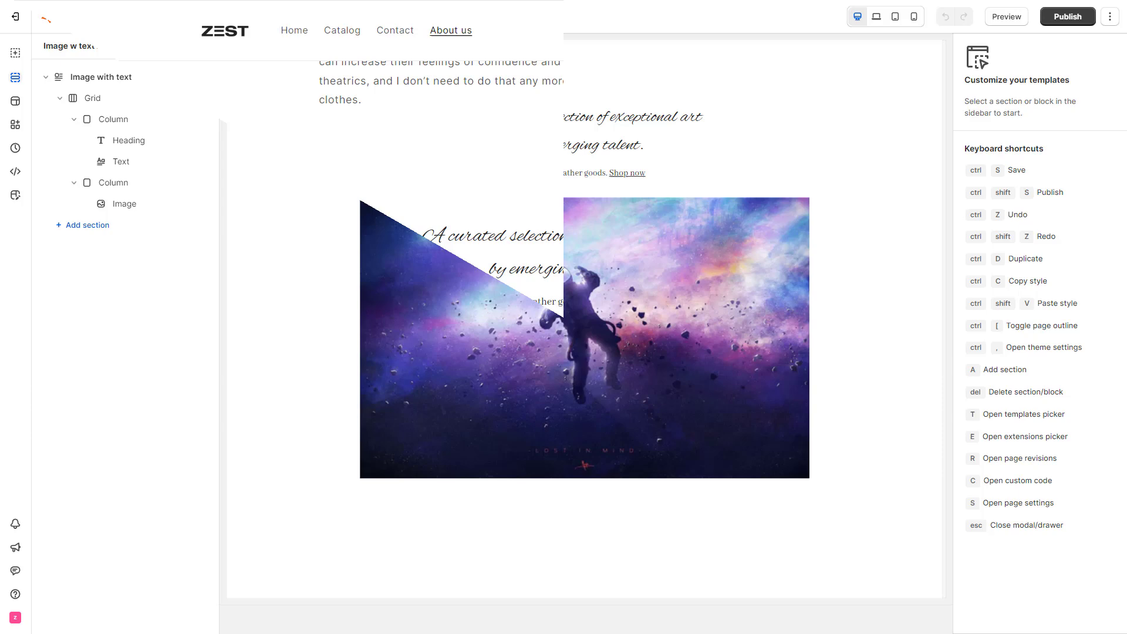
- Change Image w text 2's type to Dynamic section, save, and republish it
{"action": "left_click", "coordinate": [227, 16]}
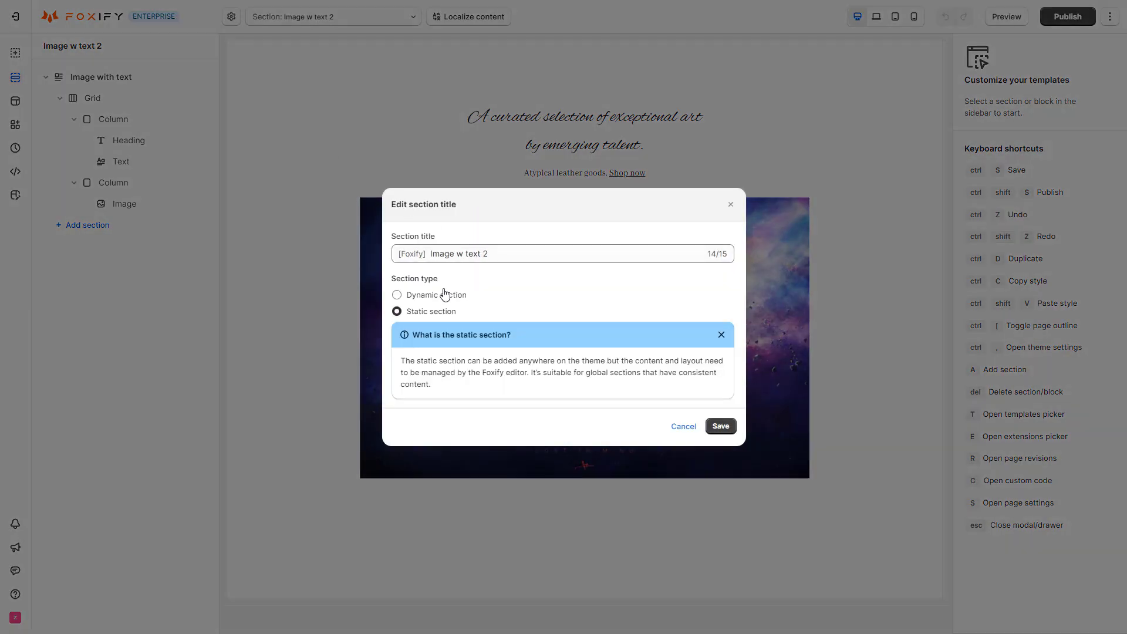
{"action": "left_click", "coordinate": [396, 295]}
{"action": "left_click", "coordinate": [721, 426]}
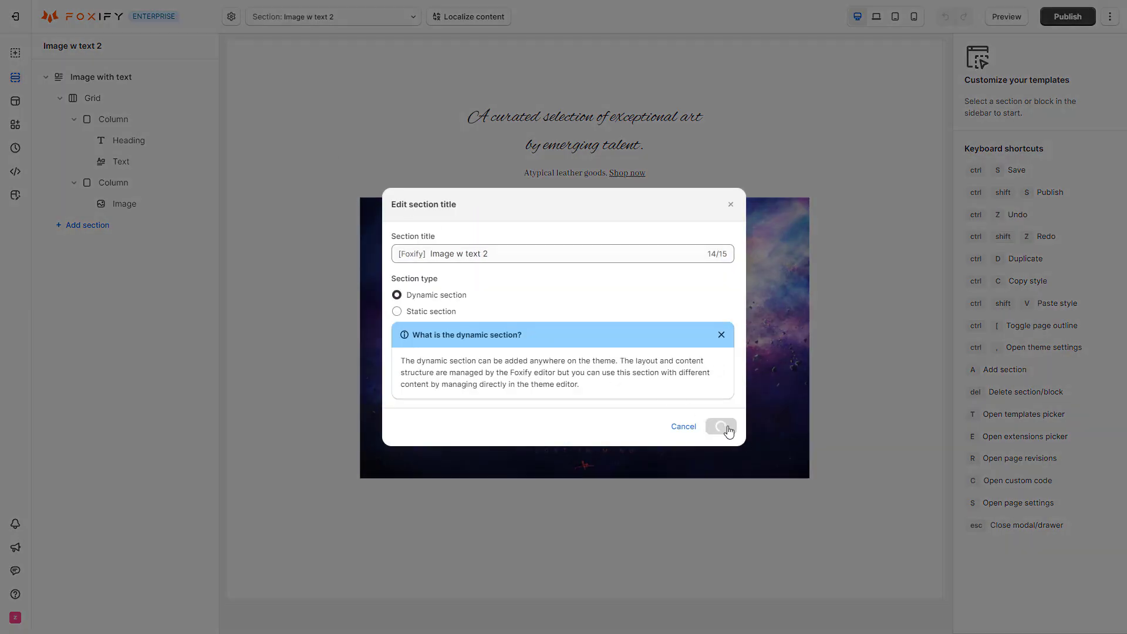
{"action": "left_click", "coordinate": [1067, 17]}
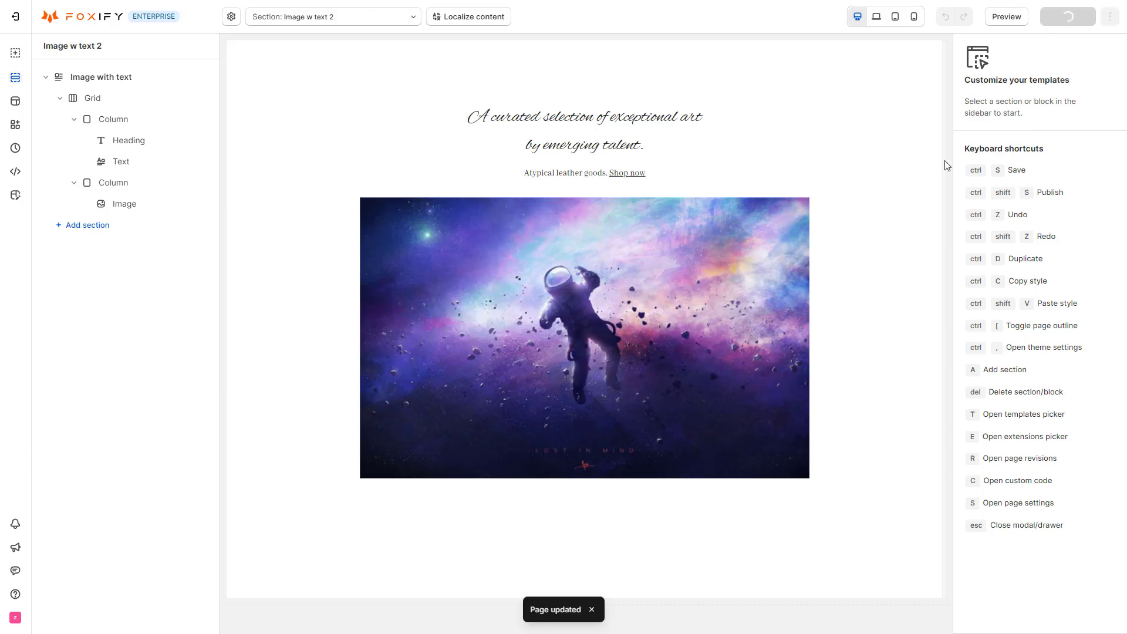
{"action": "left_click", "coordinate": [708, 350]}
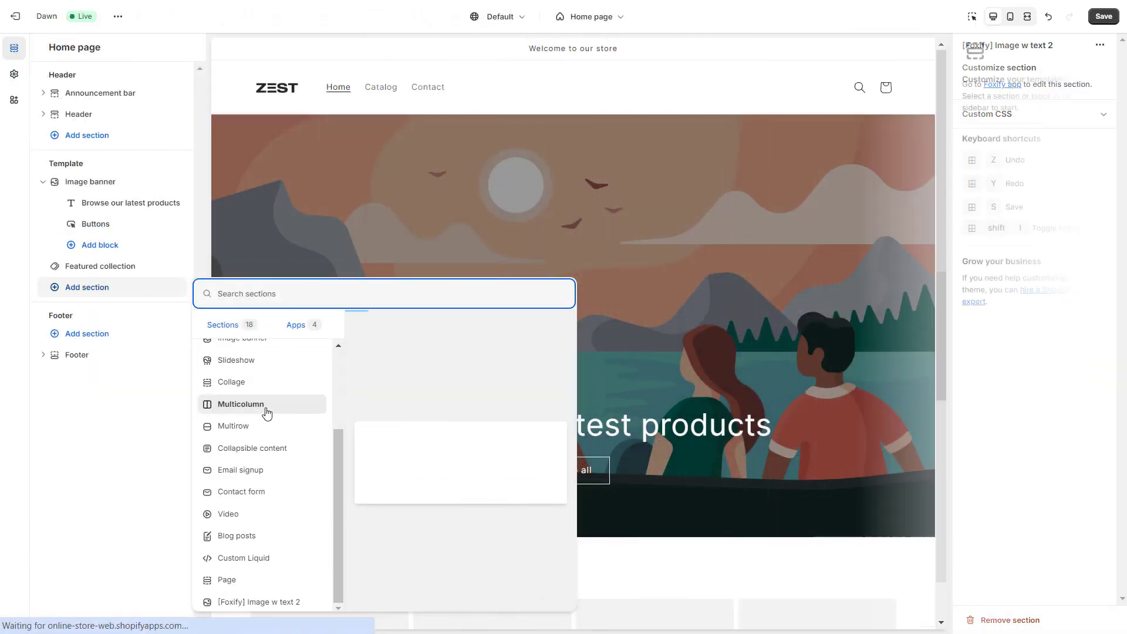
- Insert [Foxify] Image w text 2 on the home page and begin editing its Heading text
{"action": "left_click", "coordinate": [295, 605]}
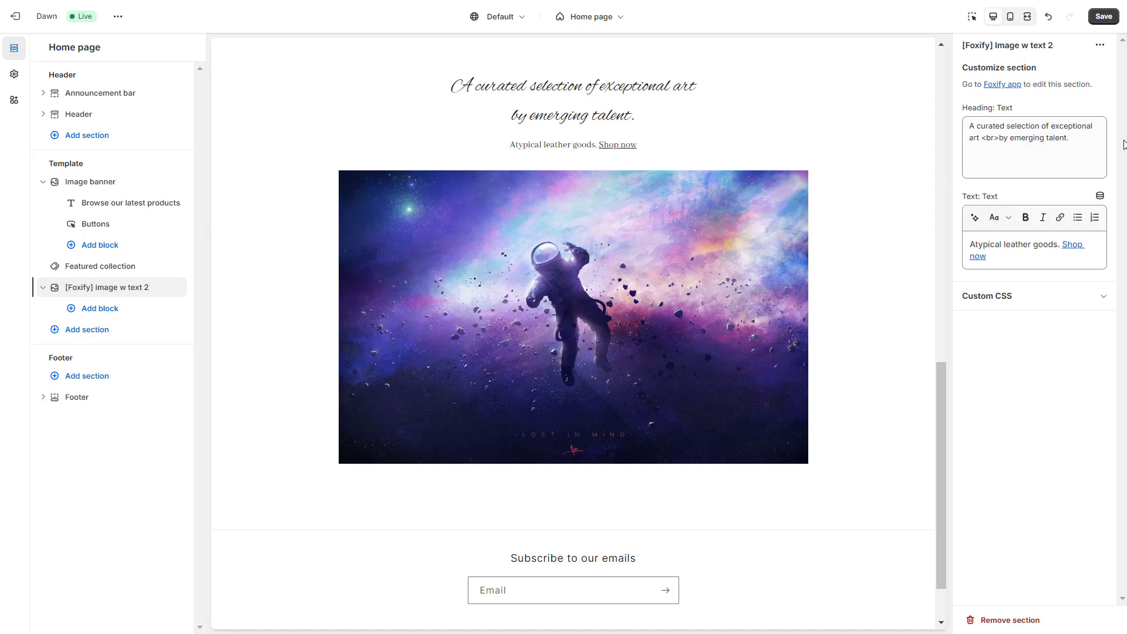
{"action": "left_click", "coordinate": [1093, 143]}
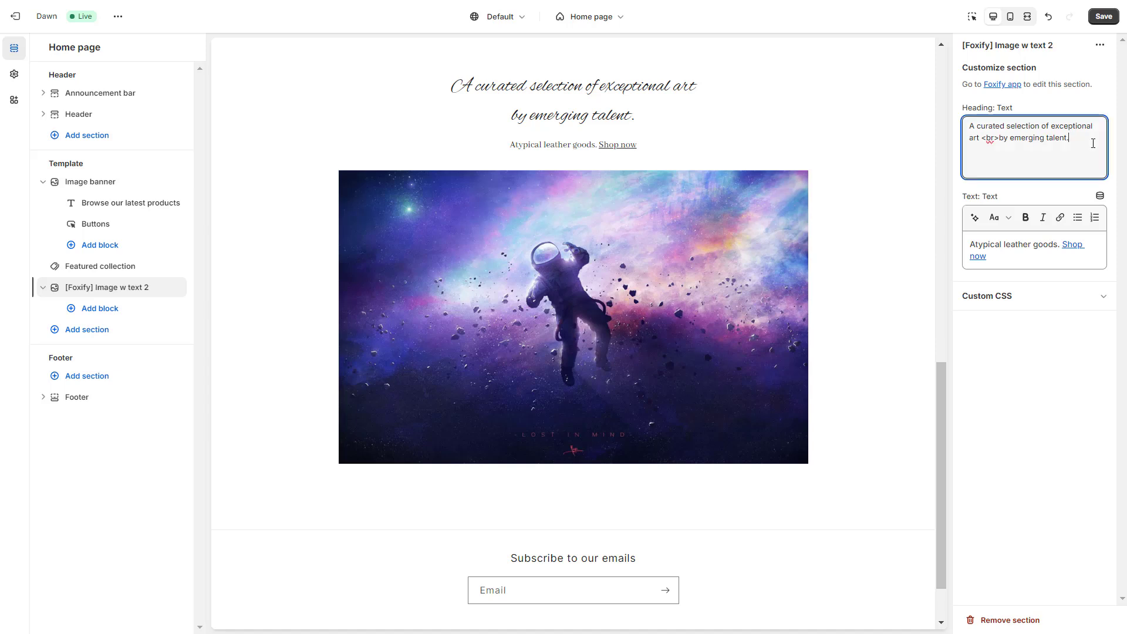